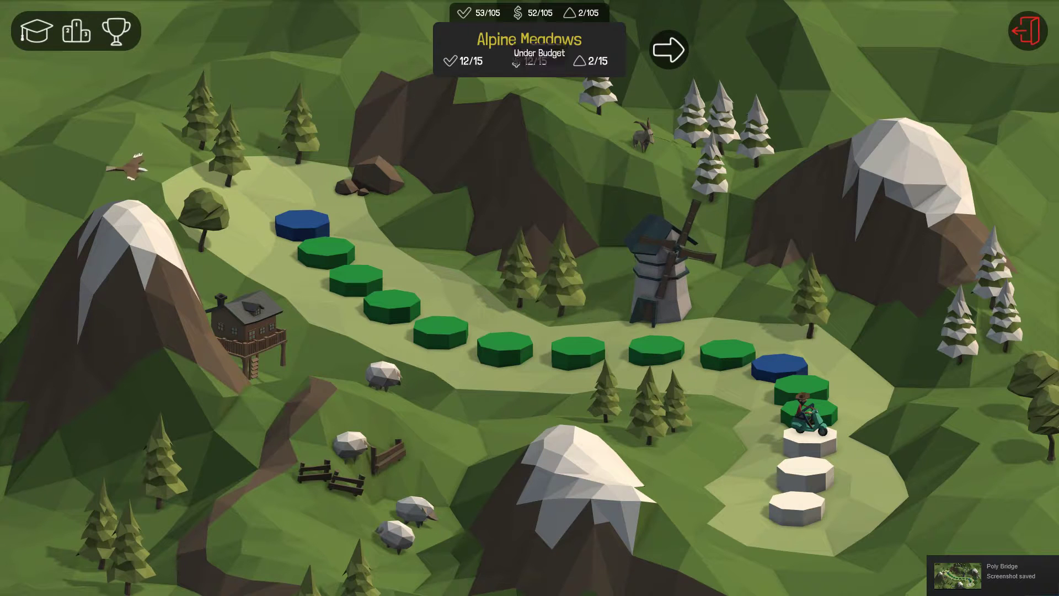
Select the next level node on the Alpine Meadows map to load the checkpoint tutorial level
{"action": "left_click", "coordinate": [804, 404]}
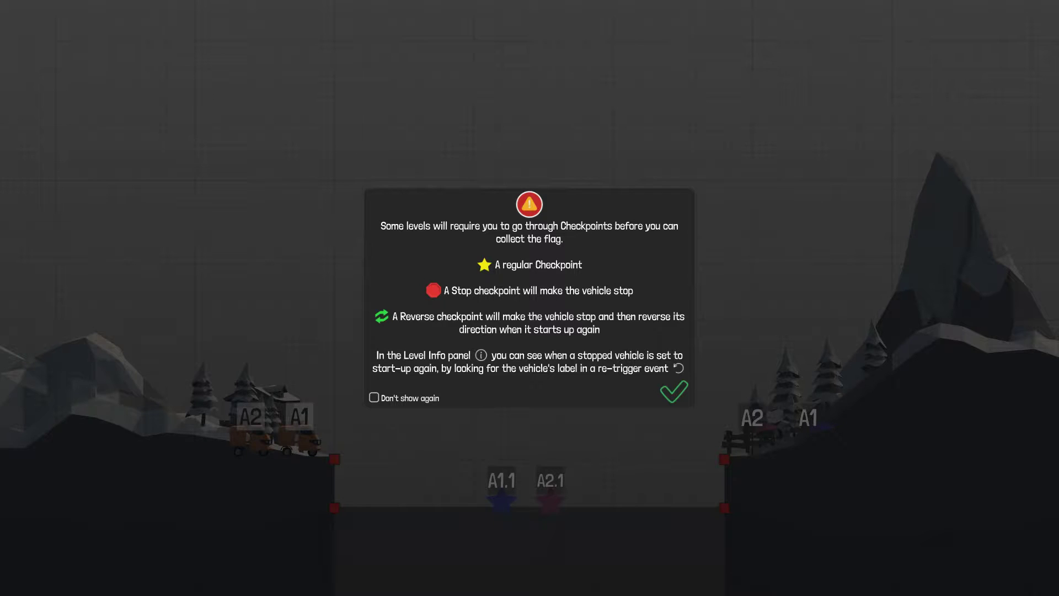
Dismiss the checkpoint tip and the 1-13 'Double Down' info to start building with a $15,000 budget
{"action": "key", "text": "Return"}
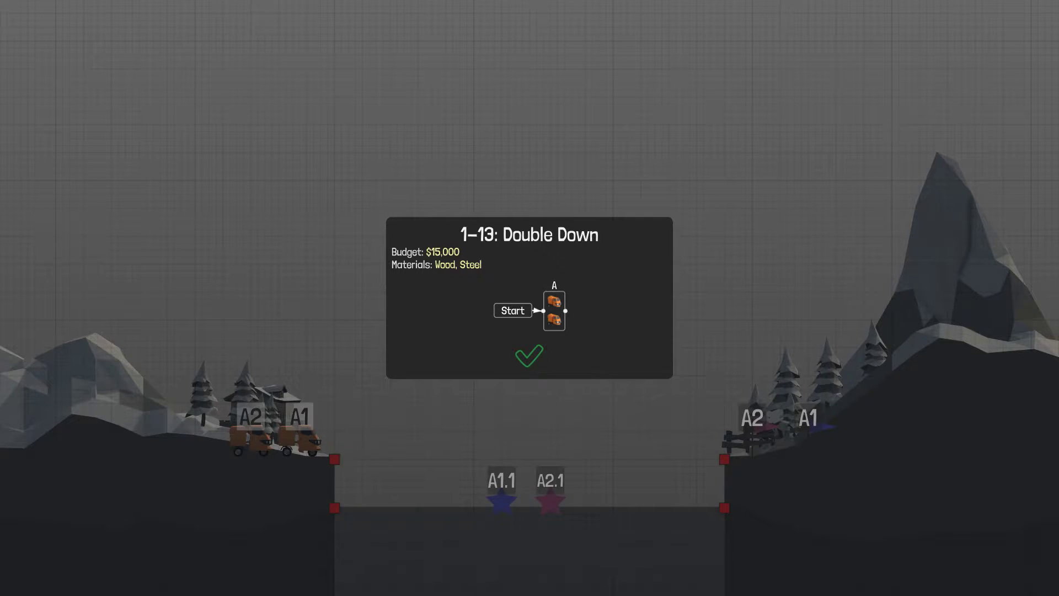
{"action": "key", "text": "Return"}
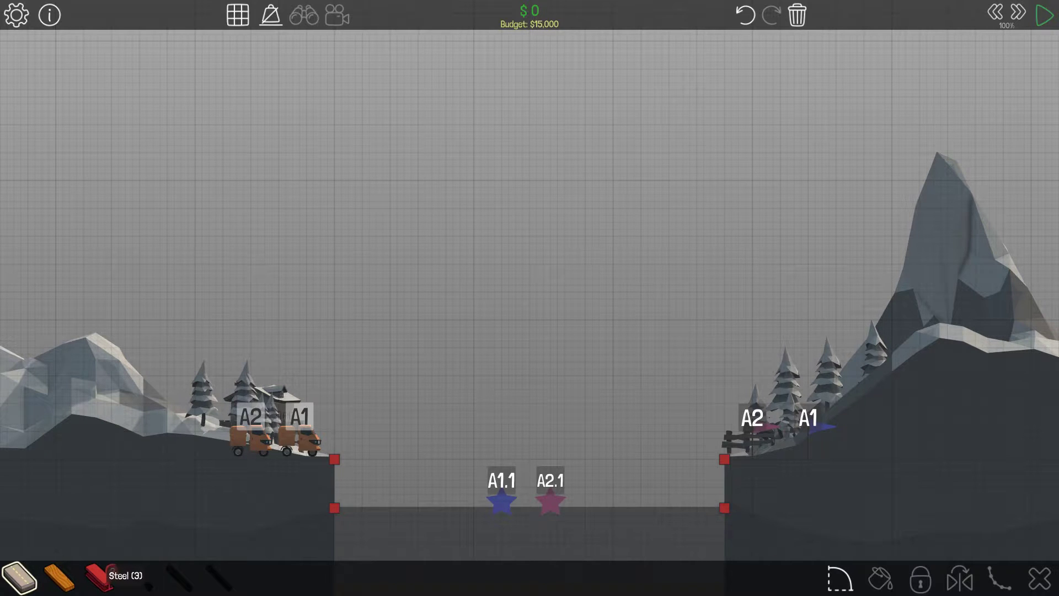
Lay a V-shaped road from the left cliff through both low checkpoints to the right cliff, costing $2,923
{"action": "left_click_drag", "start_coordinate": [334, 458], "coordinate": [383, 472]}
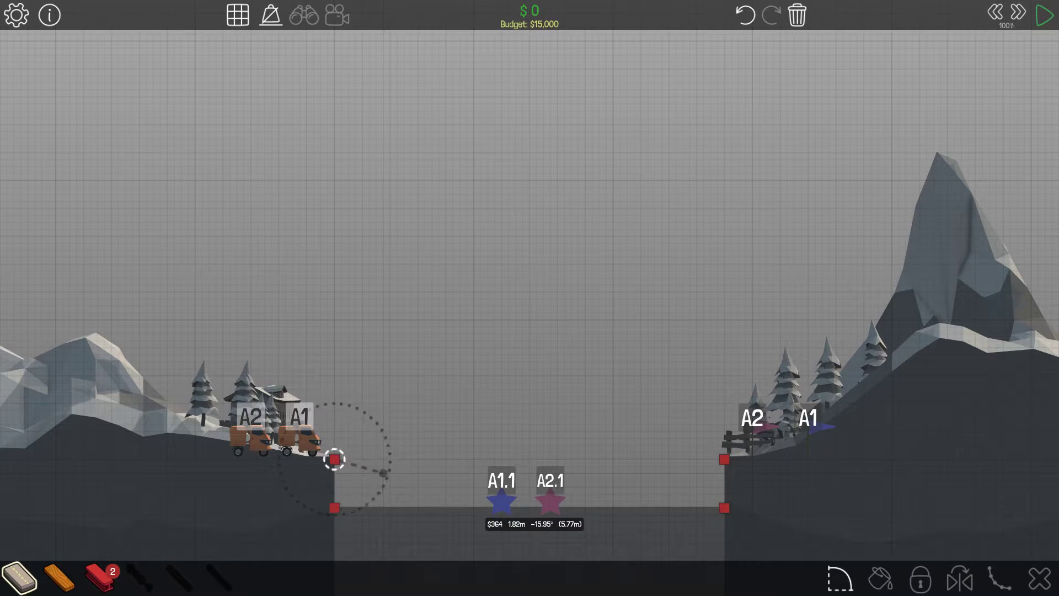
{"action": "mouse_move", "coordinate": [334, 458]}
{"action": "left_mouse_down"}
{"action": "mouse_move", "coordinate": [480, 507]}
{"action": "mouse_move", "coordinate": [592, 508]}
{"action": "mouse_move", "coordinate": [641, 486]}
{"action": "mouse_move", "coordinate": [299, 429]}
{"action": "mouse_move", "coordinate": [505, 506]}
{"action": "left_mouse_up"}
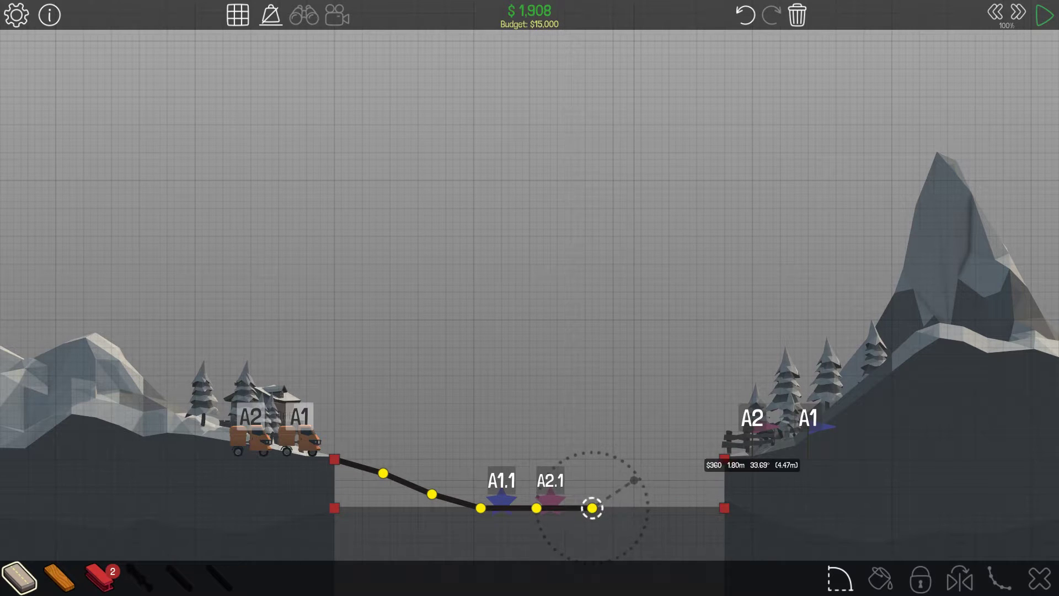
{"action": "left_click_drag", "start_coordinate": [593, 507], "coordinate": [725, 458]}
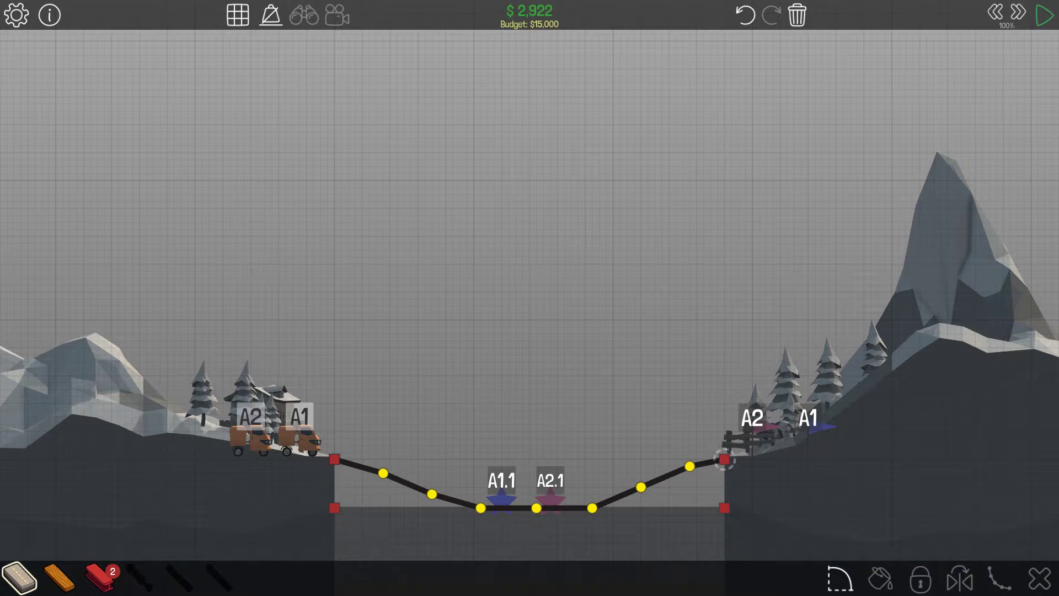
{"action": "left_click_drag", "start_coordinate": [690, 466], "coordinate": [641, 494]}
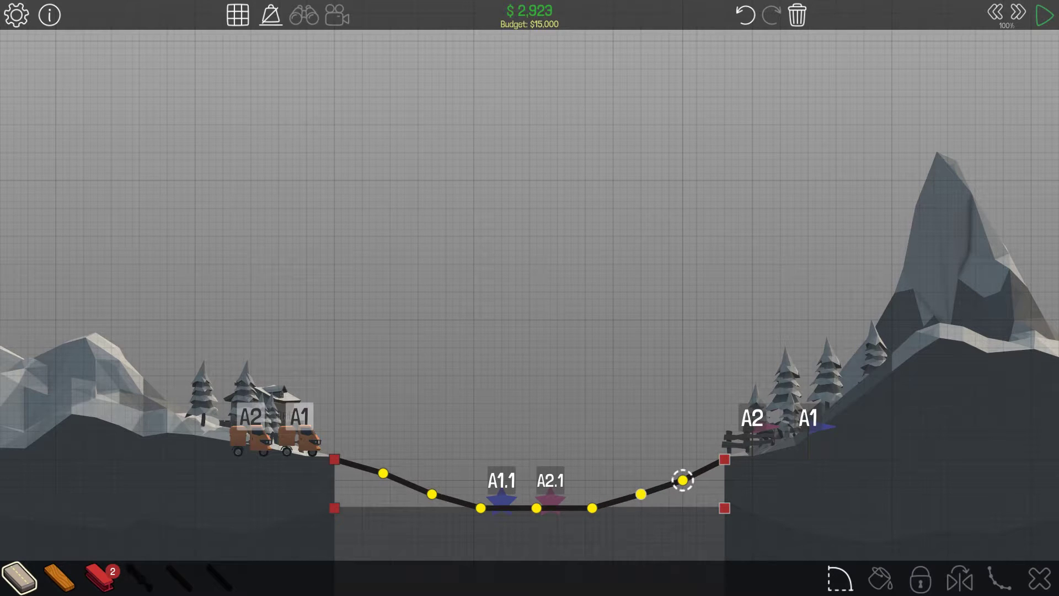
{"action": "left_click_drag", "start_coordinate": [683, 472], "coordinate": [683, 480]}
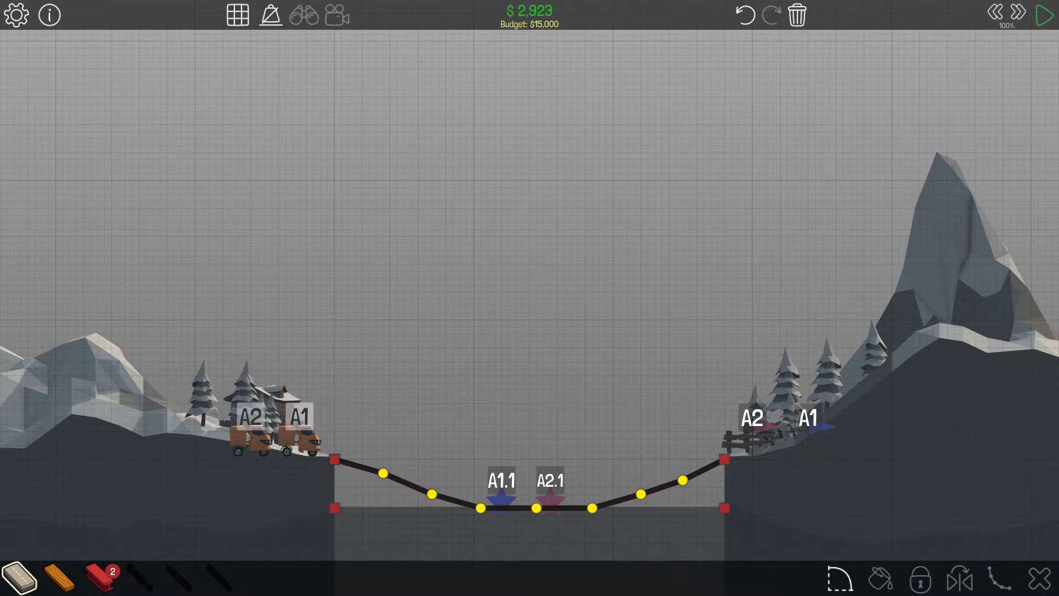
Hide the grid, show stress, and fine-tune two left-ramp joints and one right-ramp joint
{"action": "left_click", "coordinate": [237, 15]}
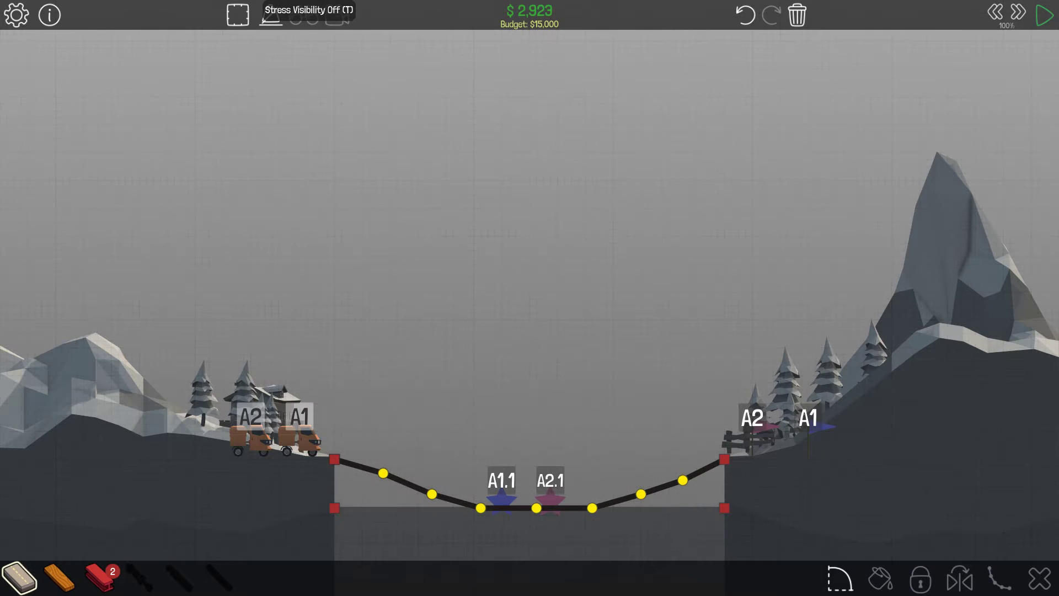
{"action": "left_click", "coordinate": [271, 15]}
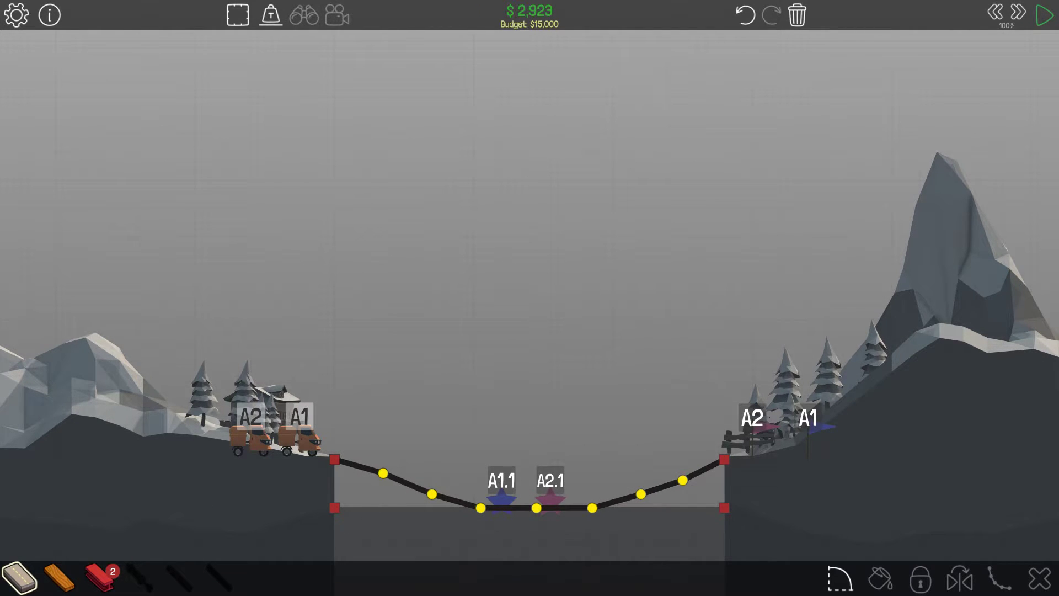
{"action": "left_click_drag", "start_coordinate": [383, 473], "coordinate": [377, 478]}
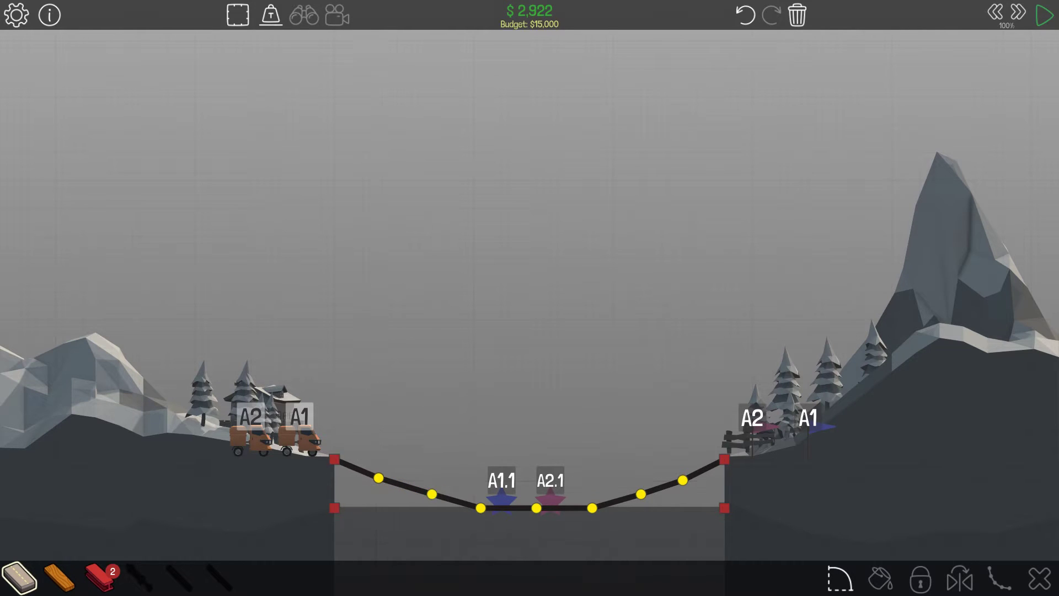
{"action": "left_click_drag", "start_coordinate": [431, 494], "coordinate": [426, 497]}
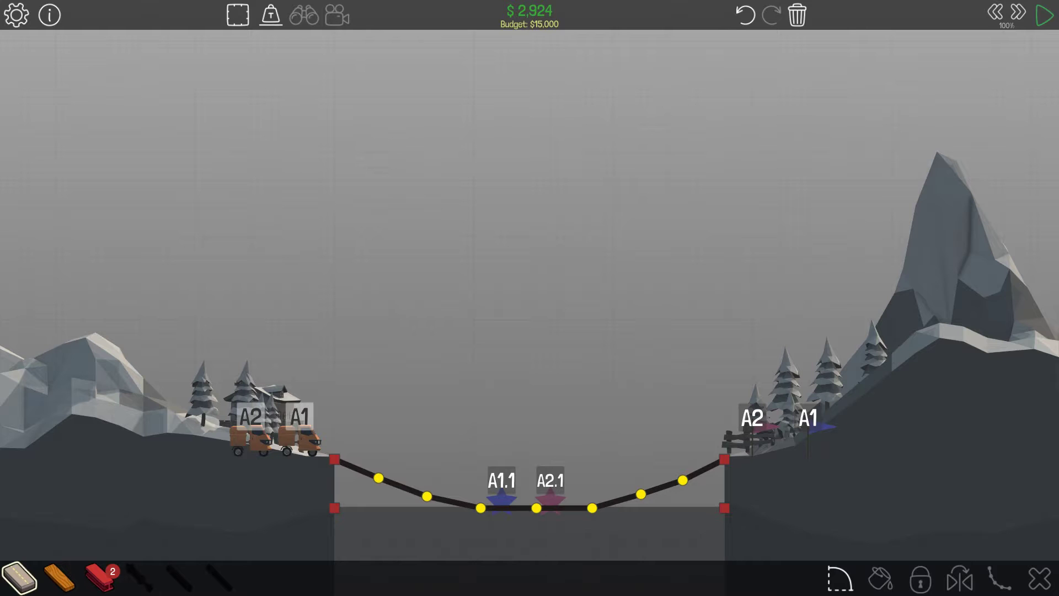
{"action": "left_click_drag", "start_coordinate": [682, 480], "coordinate": [681, 476]}
Add steel braces from each ramp joint to the lower-left and lower-right anchors, totaling $4,627
{"action": "left_click", "coordinate": [99, 577]}
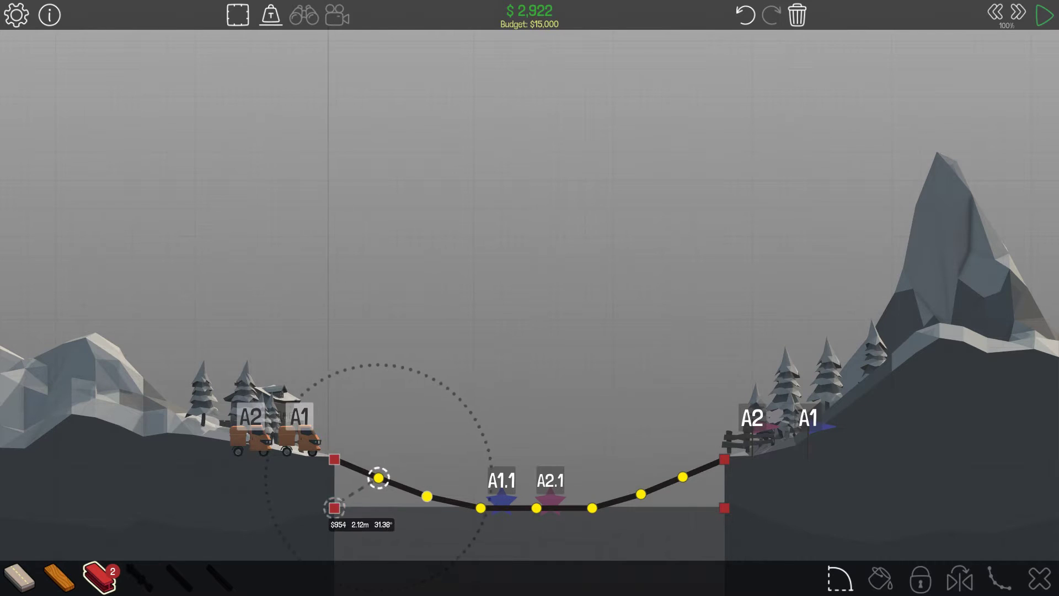
{"action": "left_click_drag", "start_coordinate": [378, 477], "coordinate": [335, 507]}
{"action": "left_click_drag", "start_coordinate": [682, 478], "coordinate": [725, 508]}
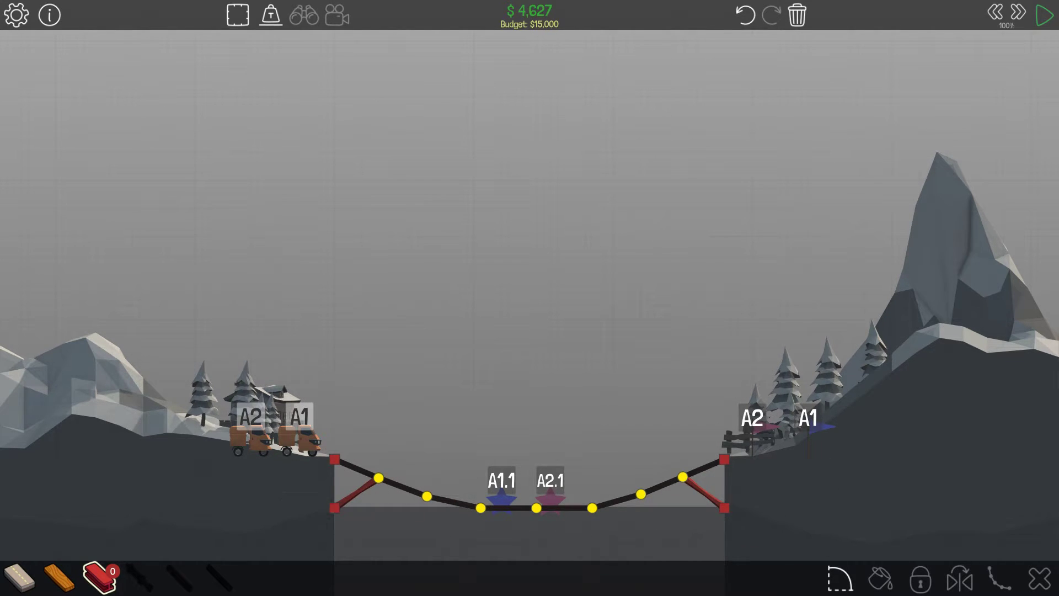
{"action": "key", "text": "2"}
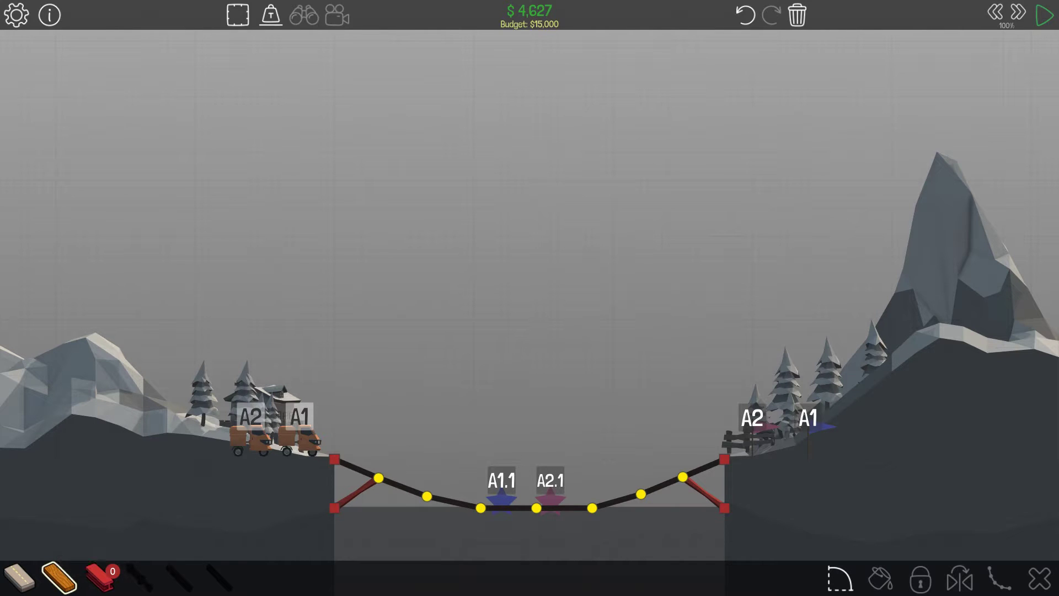
Build wooden left-ramp members and a wooden top chord across the center to the right cliff
{"action": "key", "text": "a"}
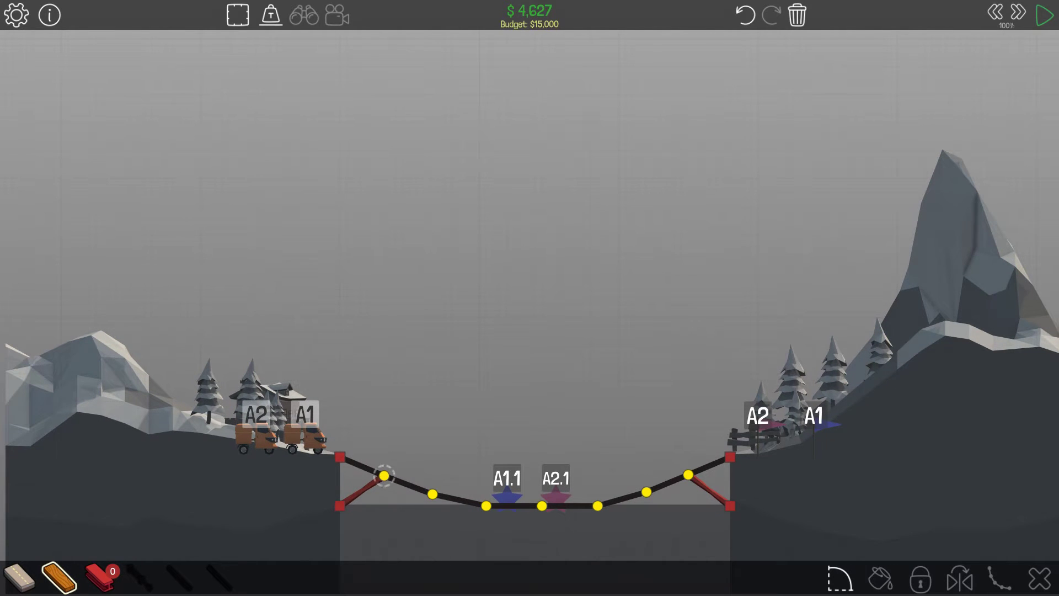
{"action": "mouse_move", "coordinate": [384, 475]}
{"action": "left_mouse_down"}
{"action": "mouse_move", "coordinate": [424, 458]}
{"action": "mouse_move", "coordinate": [431, 494]}
{"action": "left_mouse_up"}
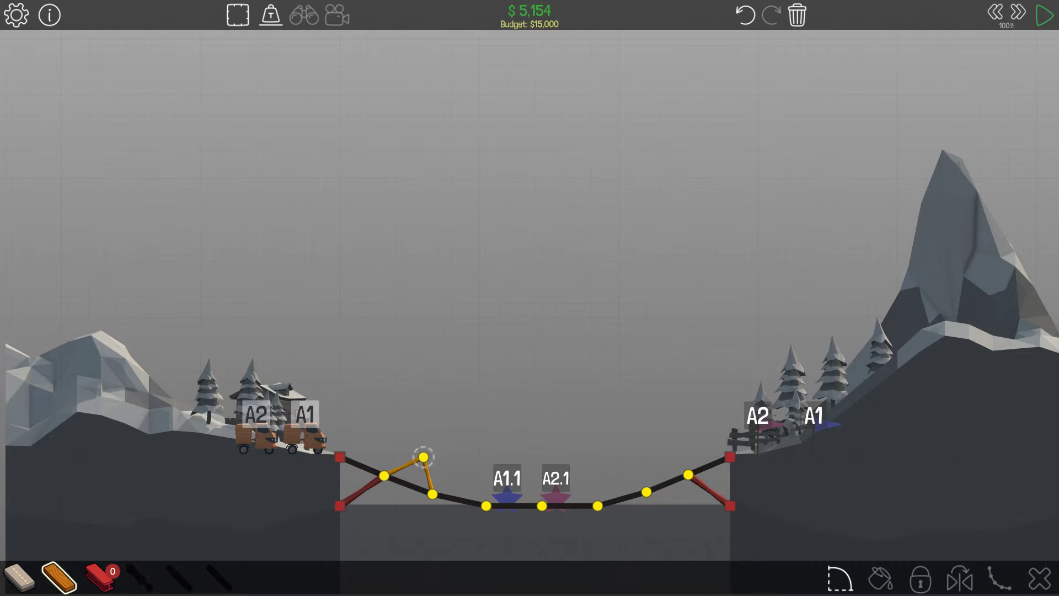
{"action": "left_click_drag", "start_coordinate": [424, 457], "coordinate": [517, 497]}
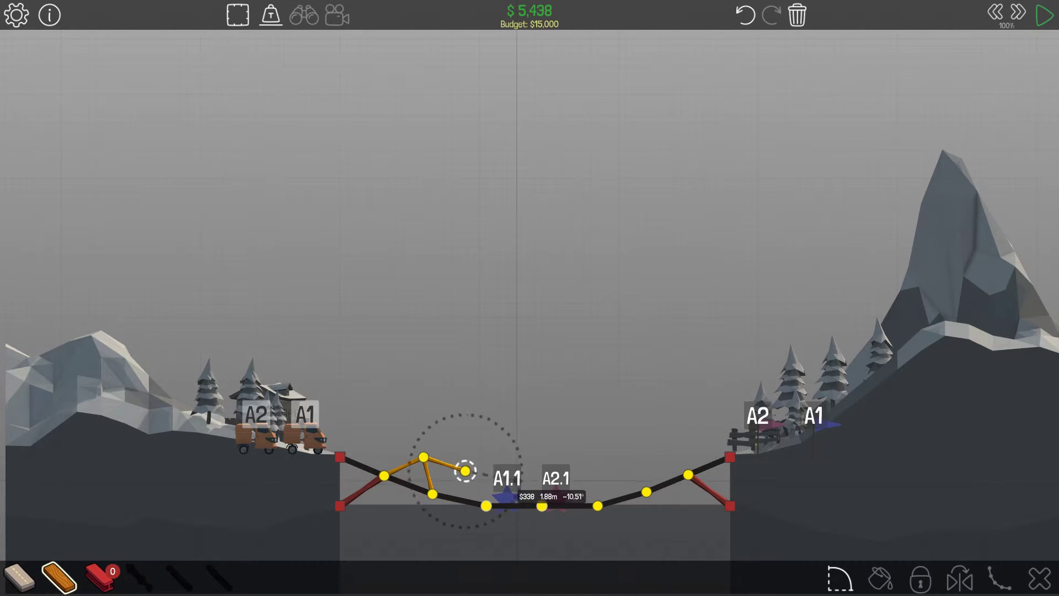
{"action": "mouse_move", "coordinate": [466, 470]}
{"action": "left_mouse_down"}
{"action": "mouse_move", "coordinate": [571, 482]}
{"action": "mouse_move", "coordinate": [691, 445]}
{"action": "mouse_move", "coordinate": [730, 457]}
{"action": "left_mouse_up"}
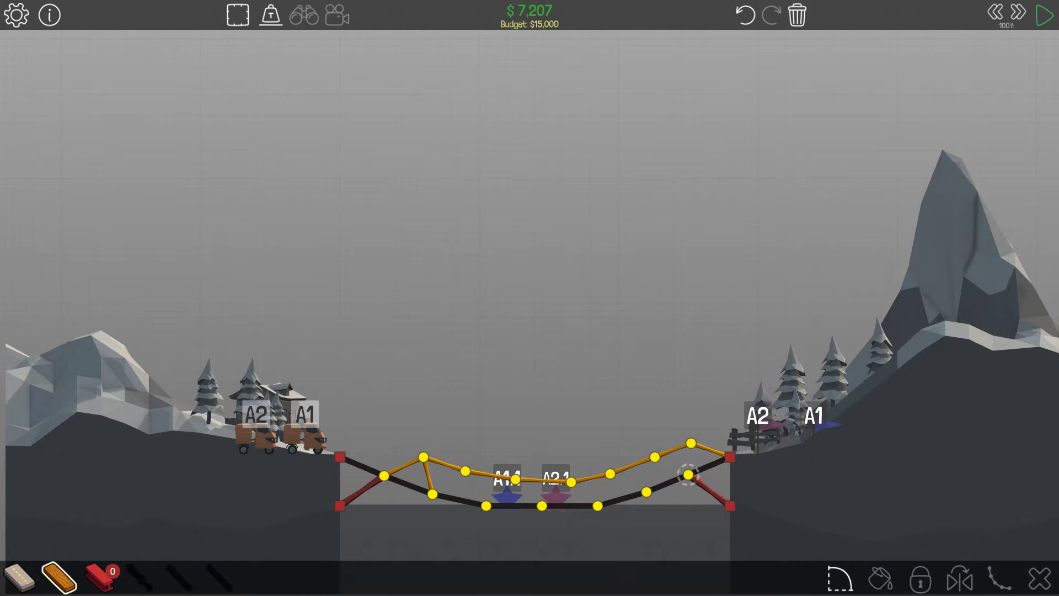
Add wooden diagonals on the right and test the bridge, completing the level at $9,885
{"action": "mouse_move", "coordinate": [691, 443]}
{"action": "left_mouse_down"}
{"action": "mouse_move", "coordinate": [688, 474]}
{"action": "mouse_move", "coordinate": [654, 457]}
{"action": "mouse_move", "coordinate": [610, 473]}
{"action": "mouse_move", "coordinate": [646, 491]}
{"action": "mouse_move", "coordinate": [609, 474]}
{"action": "mouse_move", "coordinate": [598, 505]}
{"action": "left_mouse_up"}
{"action": "mouse_move", "coordinate": [542, 505]}
{"action": "left_mouse_down"}
{"action": "mouse_move", "coordinate": [571, 482]}
{"action": "mouse_move", "coordinate": [542, 506]}
{"action": "mouse_move", "coordinate": [465, 471]}
{"action": "mouse_move", "coordinate": [432, 494]}
{"action": "left_mouse_up"}
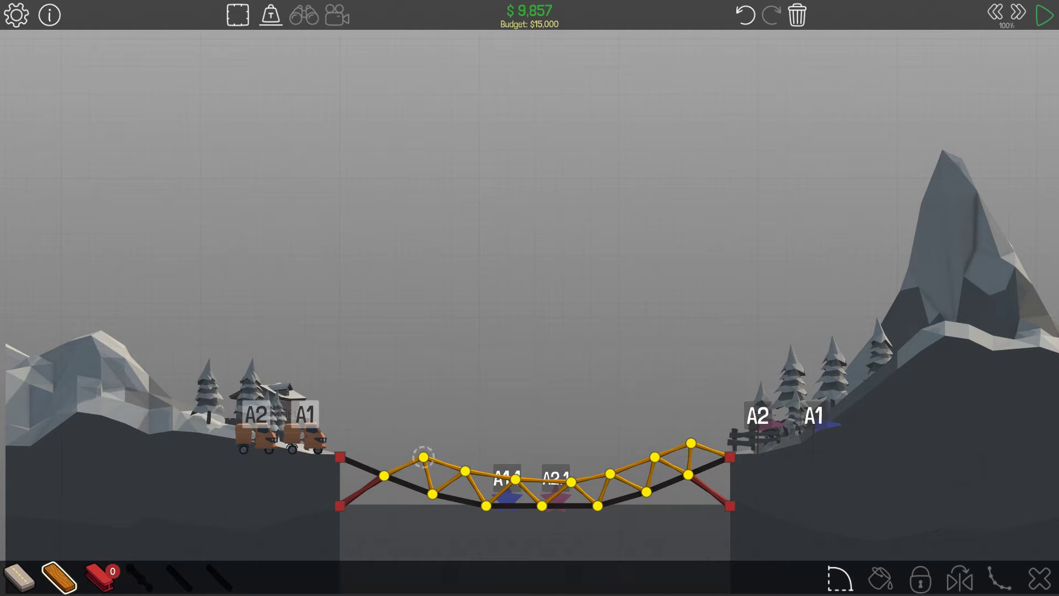
{"action": "left_click_drag", "start_coordinate": [422, 456], "coordinate": [422, 457]}
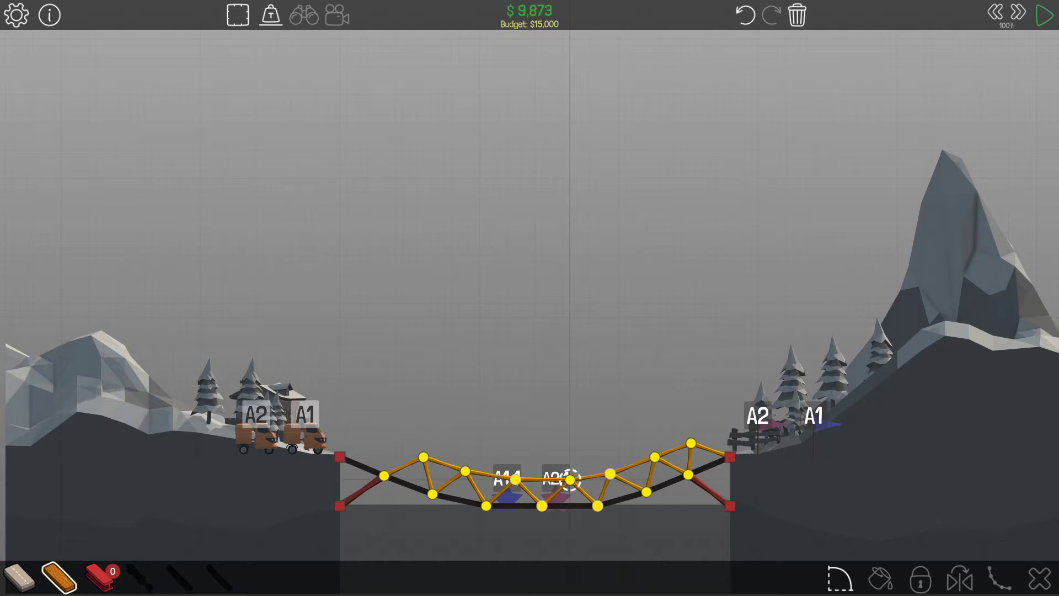
{"action": "key", "text": "space"}
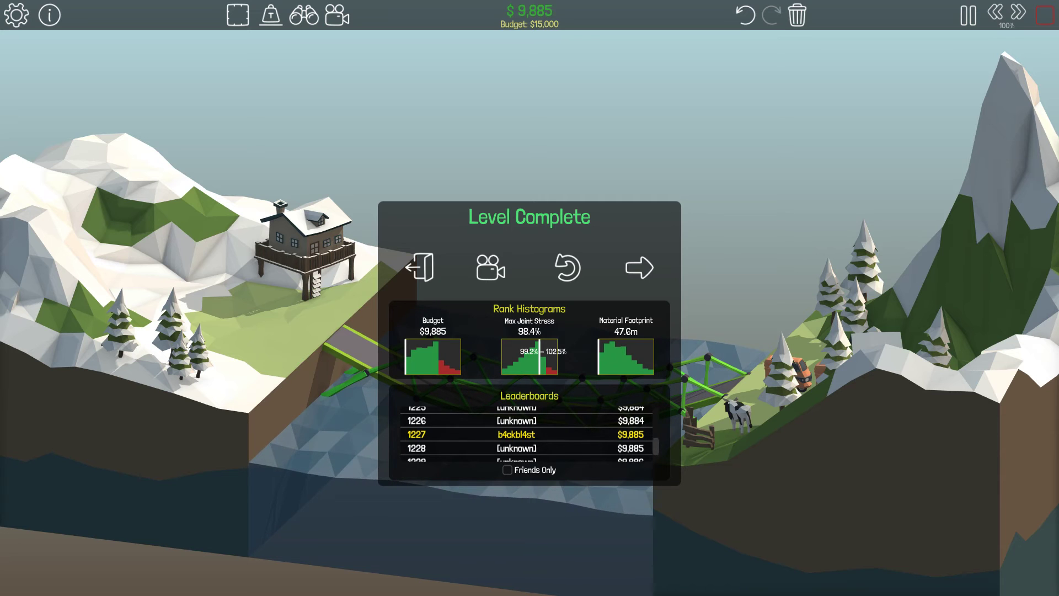
{"action": "scroll", "coordinate": [530, 435], "scroll_direction": "up", "scroll_amount": 10}
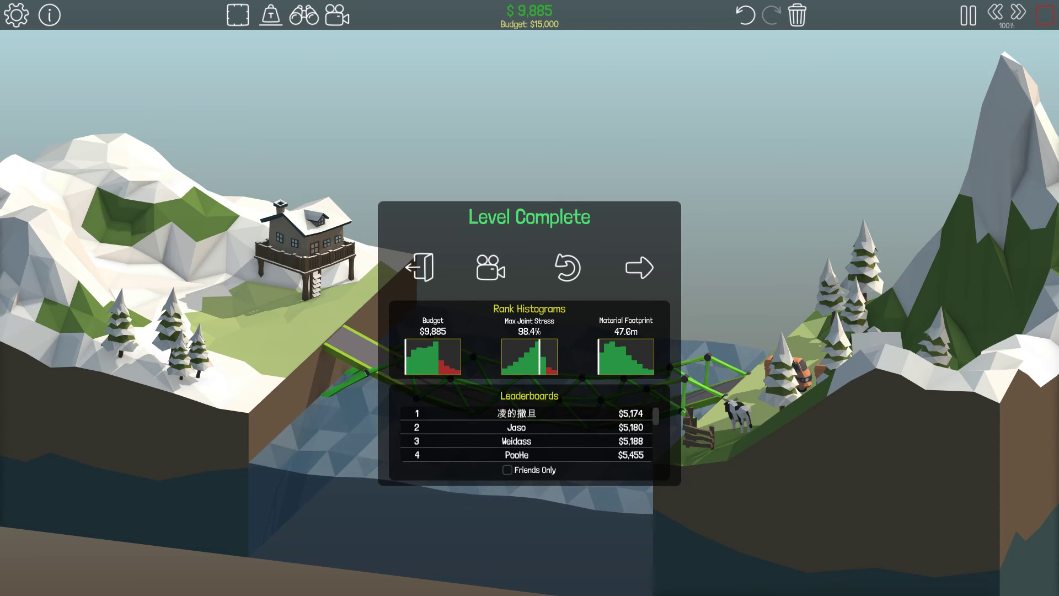
{"action": "scroll", "coordinate": [529, 434], "scroll_direction": "down", "scroll_amount": 3}
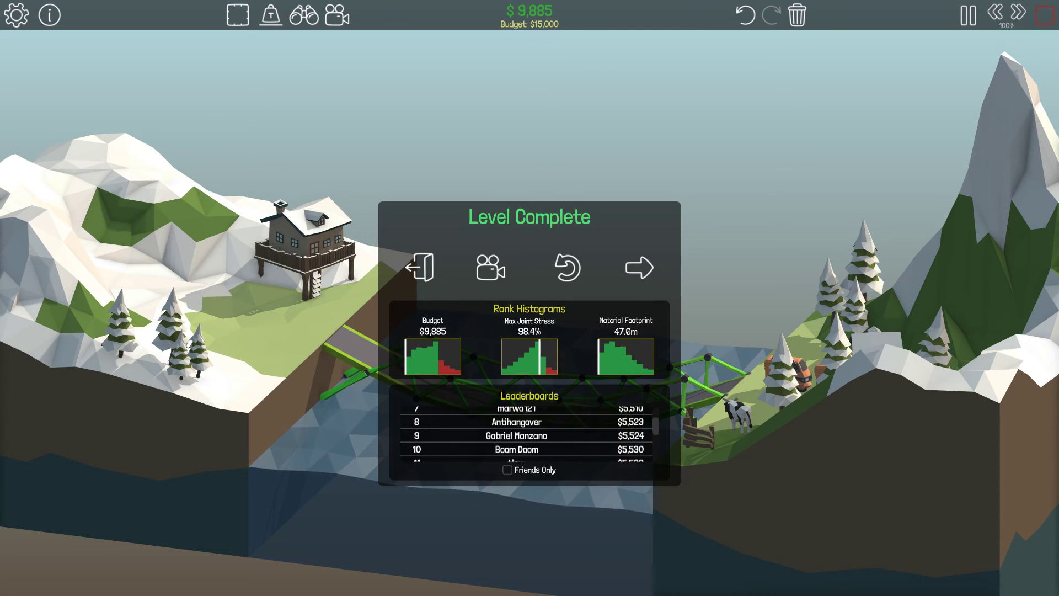
{"action": "scroll", "coordinate": [529, 434], "scroll_direction": "down", "scroll_amount": 3}
{"action": "scroll", "coordinate": [529, 435], "scroll_direction": "down", "scroll_amount": 3}
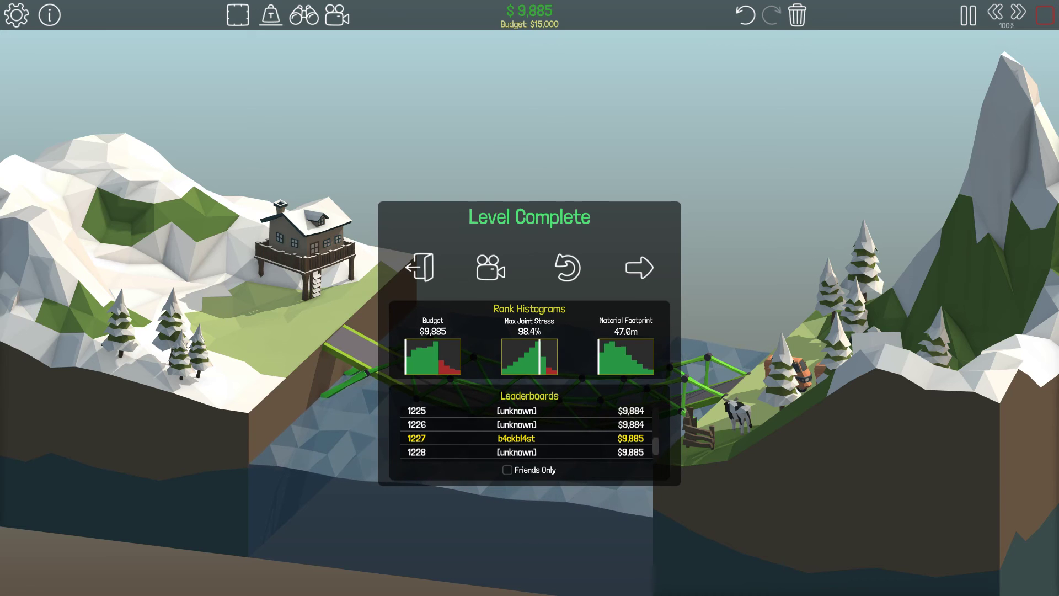